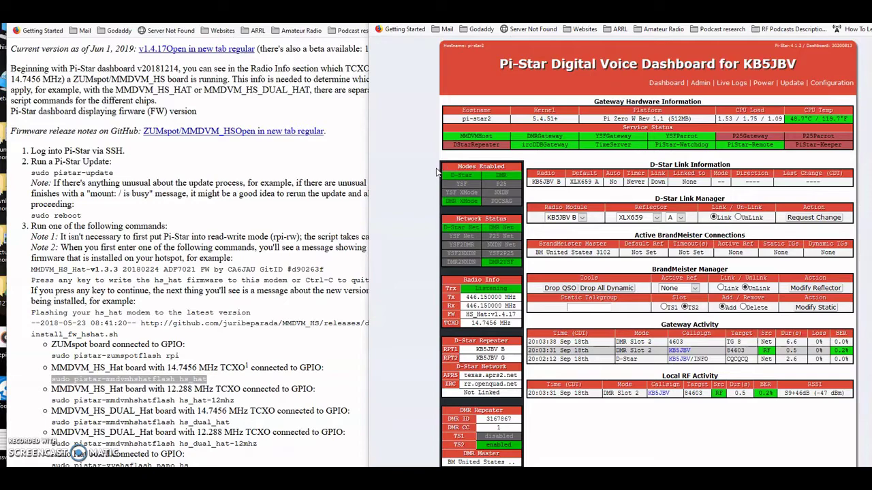
# - Read the firmware update instructions, including the flash commands listed for each hotspot board type
pyautogui.click(383, 149)
pyautogui.scroll(-3, 189, 126)
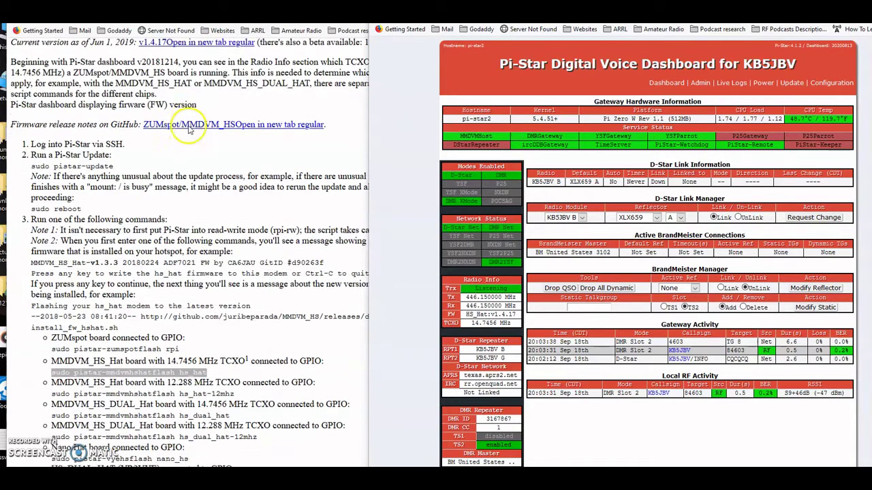
pyautogui.scroll(-5, 189, 126)
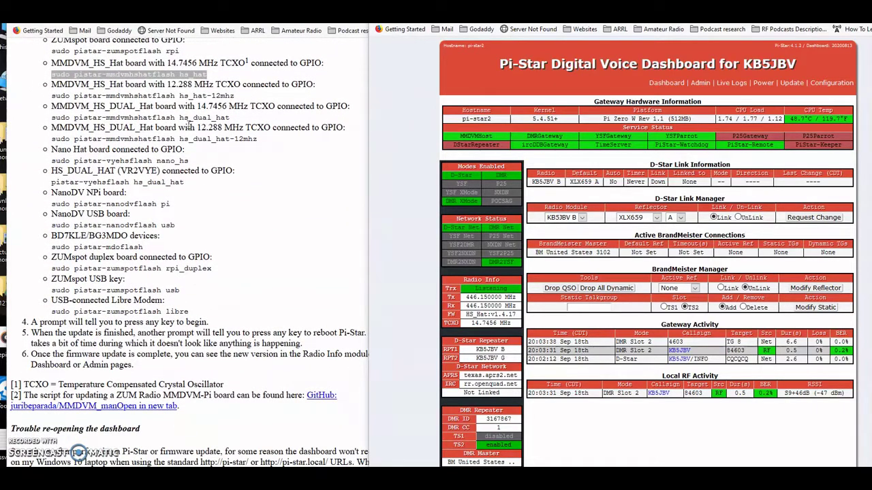
pyautogui.scroll(1, 189, 126)
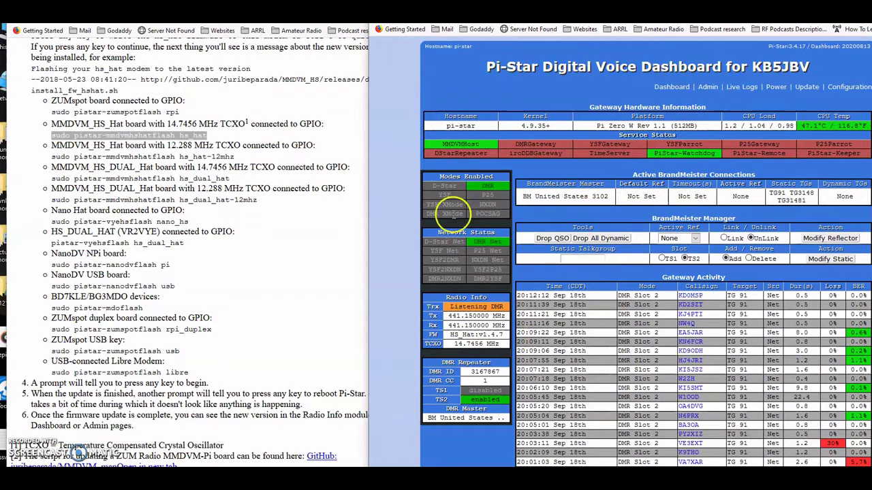
pyautogui.click(398, 183)
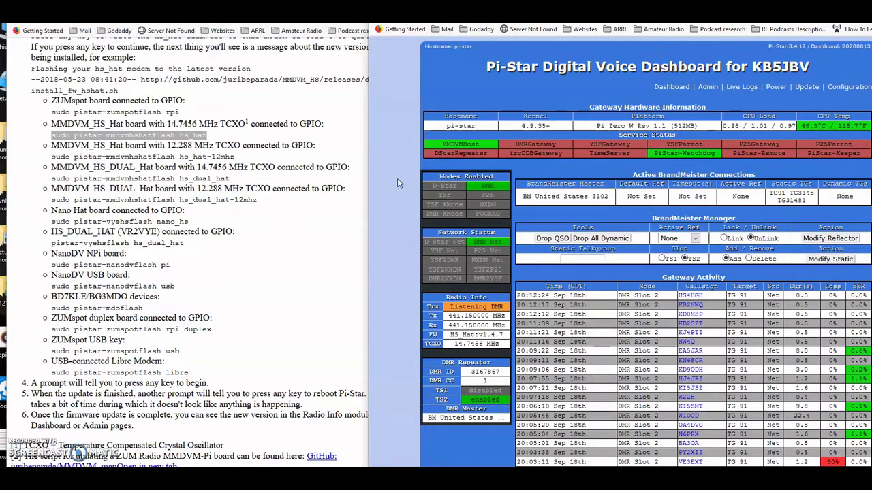
# - Download a backup of the Pi-Star configuration and save the zip file to the Desktop
pyautogui.click(809, 91)
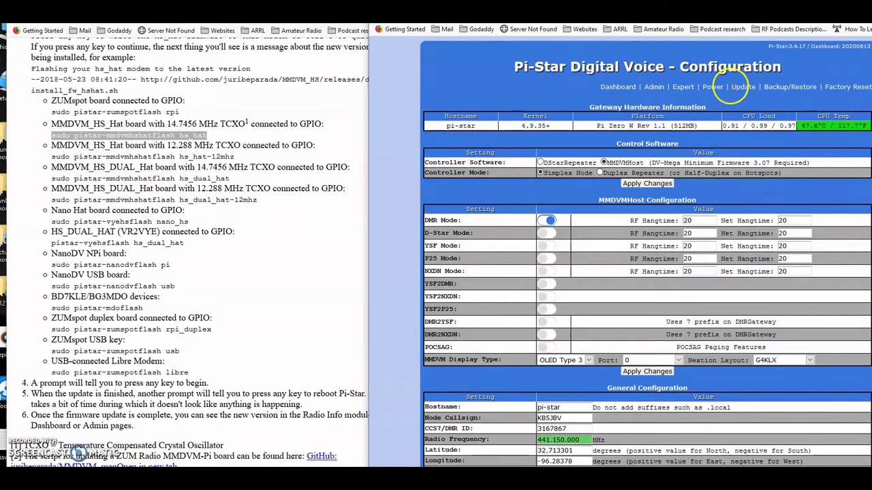
pyautogui.click(783, 87)
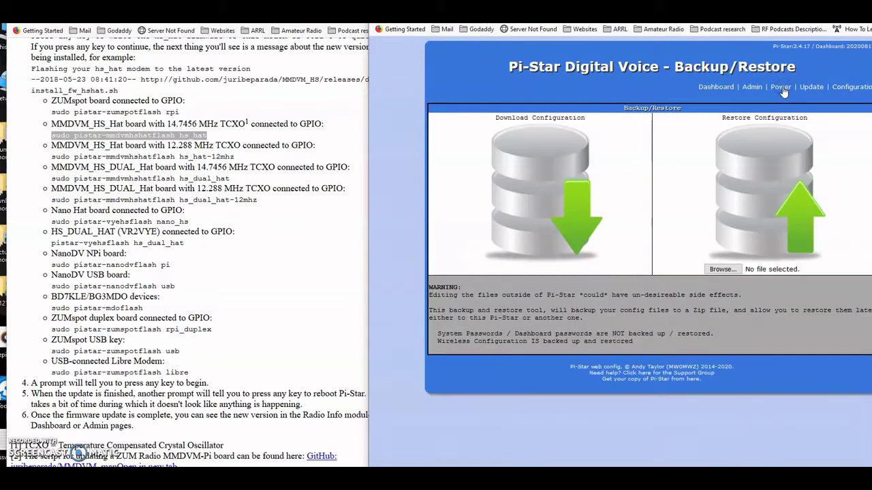
pyautogui.click(574, 231)
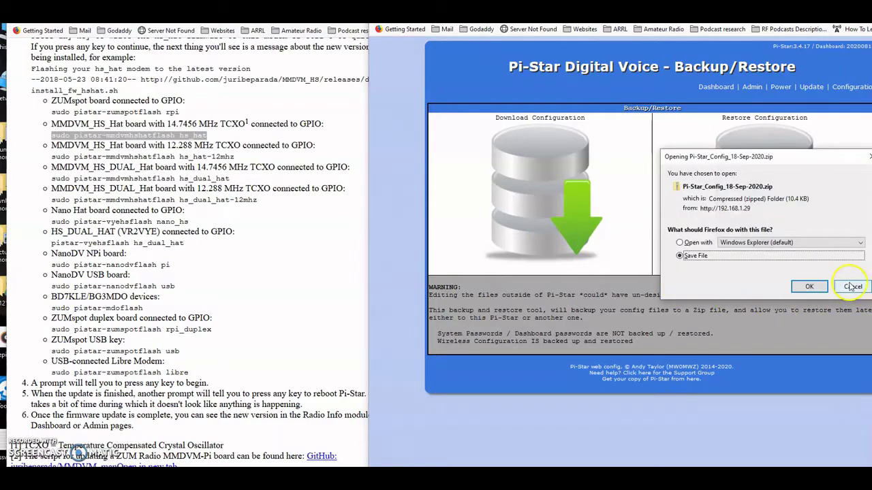
pyautogui.click(805, 287)
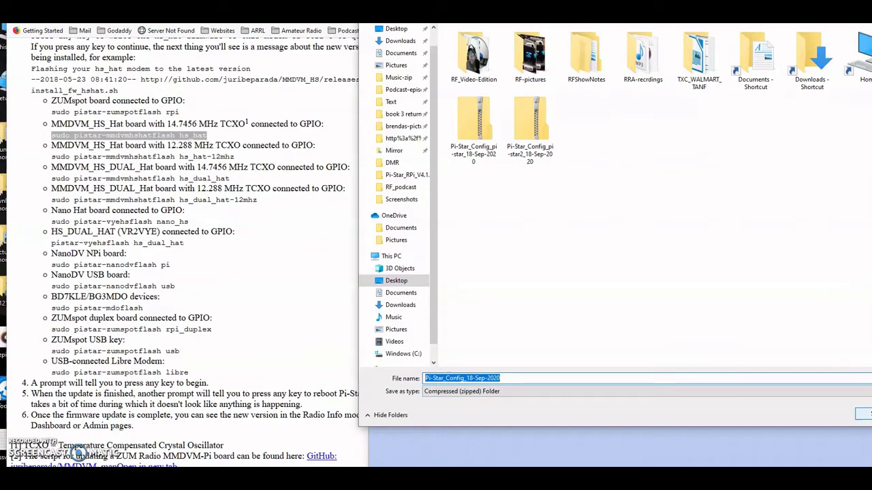
pyautogui.press('Return')
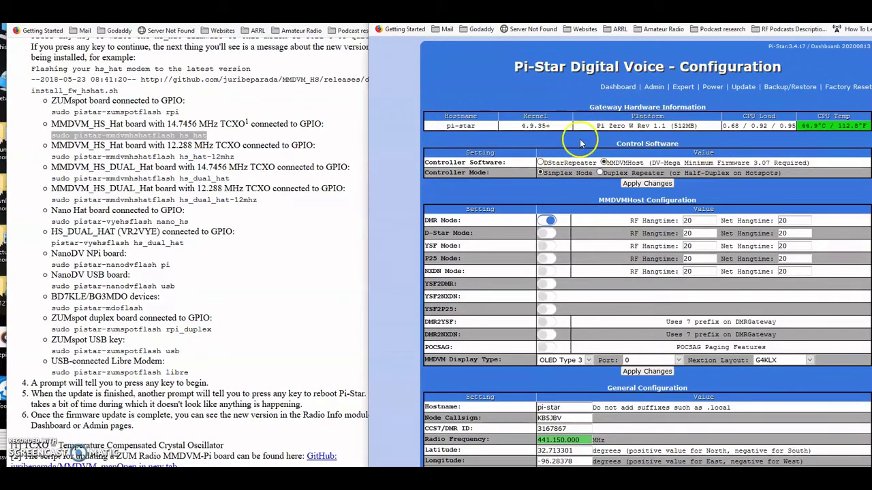
# - Open SSH access from the expert editors and log in as pi-star with the account password
pyautogui.click(683, 89)
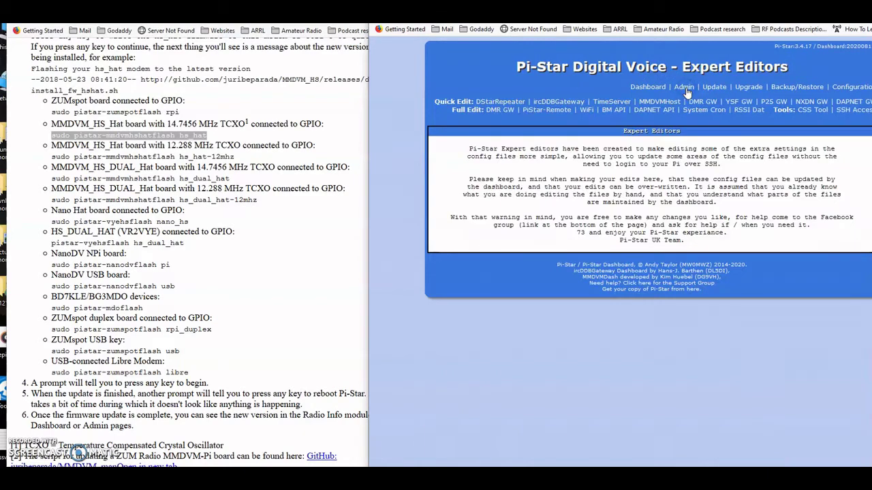
pyautogui.click(856, 111)
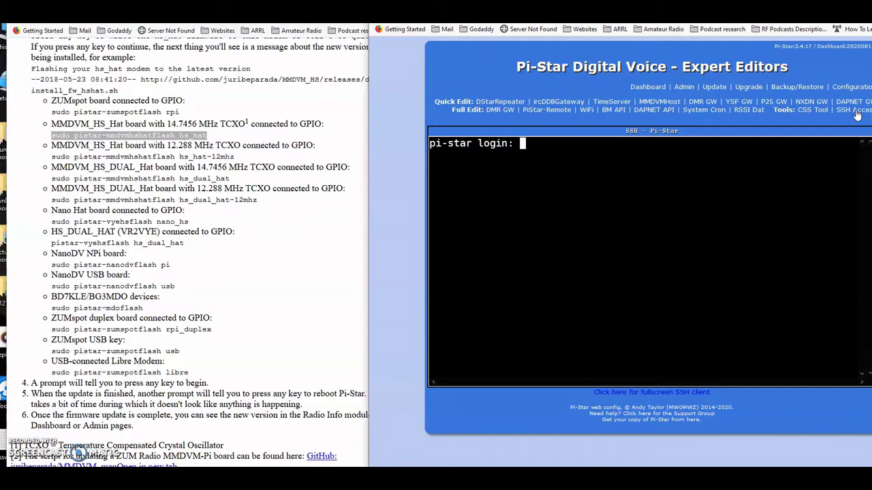
pyautogui.write('i-')
pyautogui.write('star')
pyautogui.press('Return')
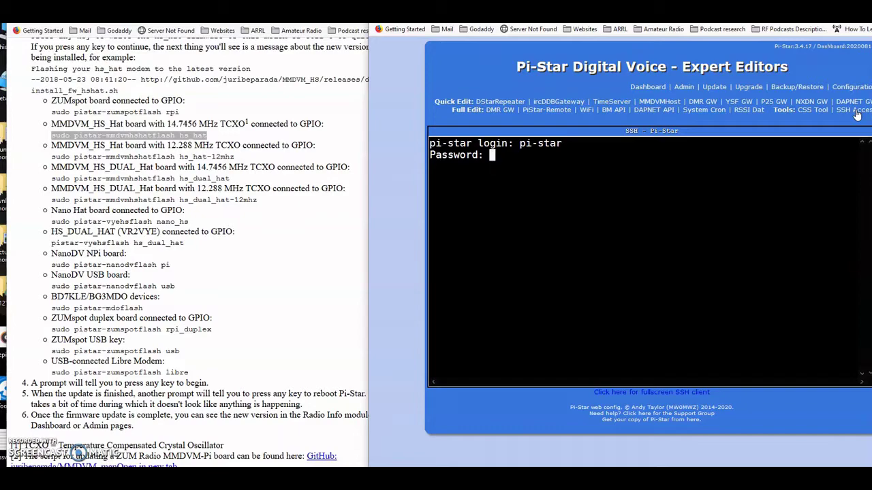
pyautogui.press('Return')
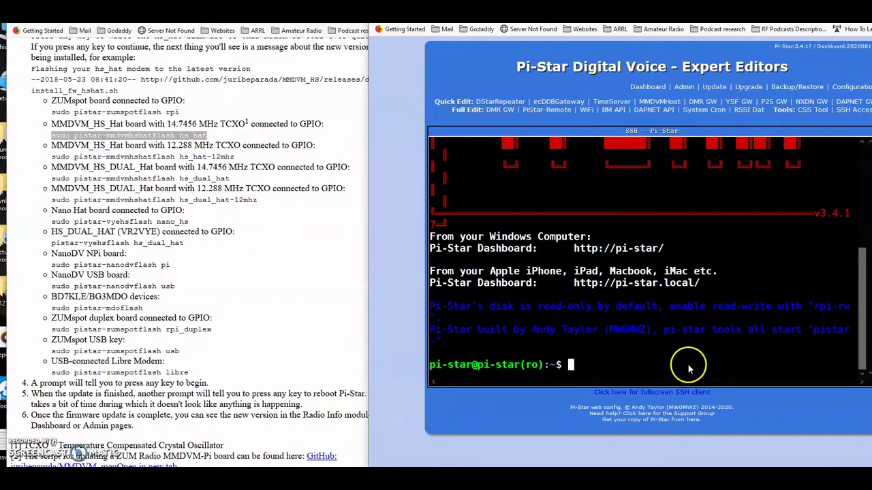
# - Run sudo pistar-update in the SSH terminal, following step 2 of the instructions
pyautogui.scroll(1, 228, 275)
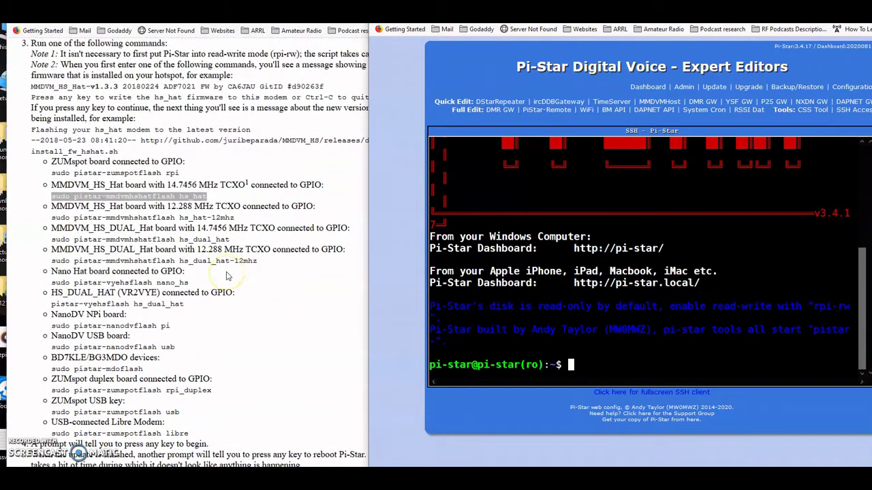
pyautogui.scroll(3, 229, 276)
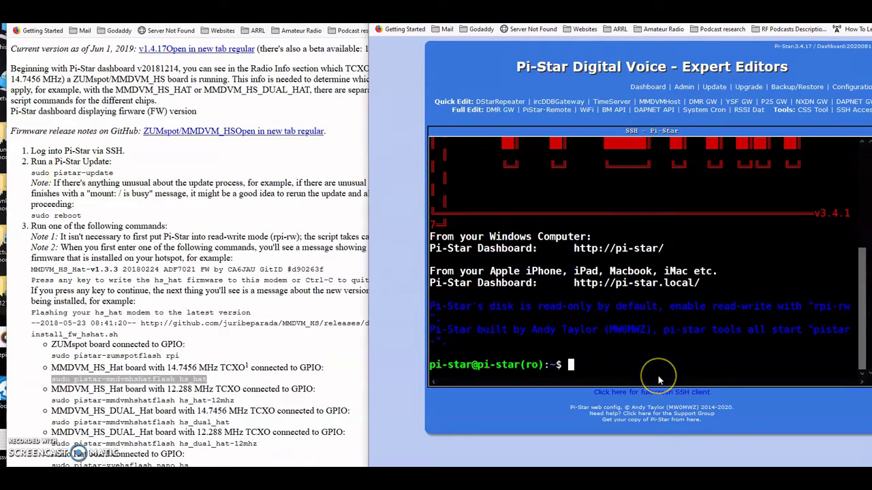
pyautogui.write('sudo pis')
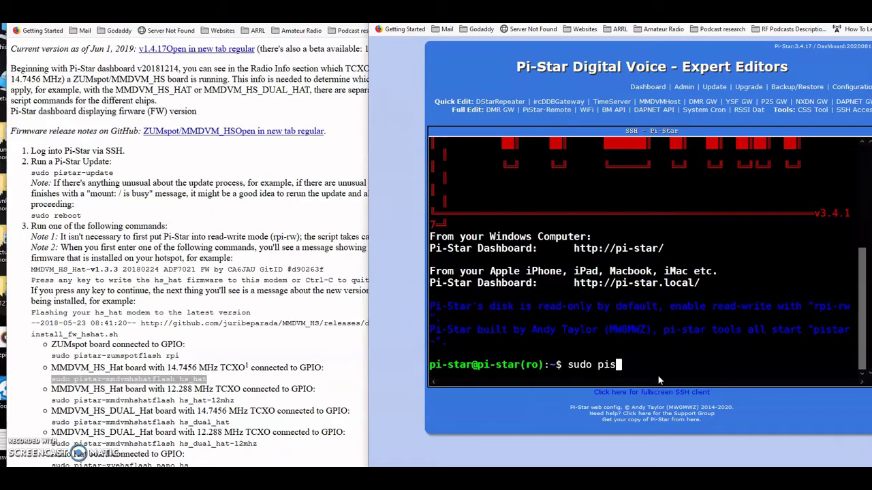
pyautogui.write('tar-update')
pyautogui.press('Return')
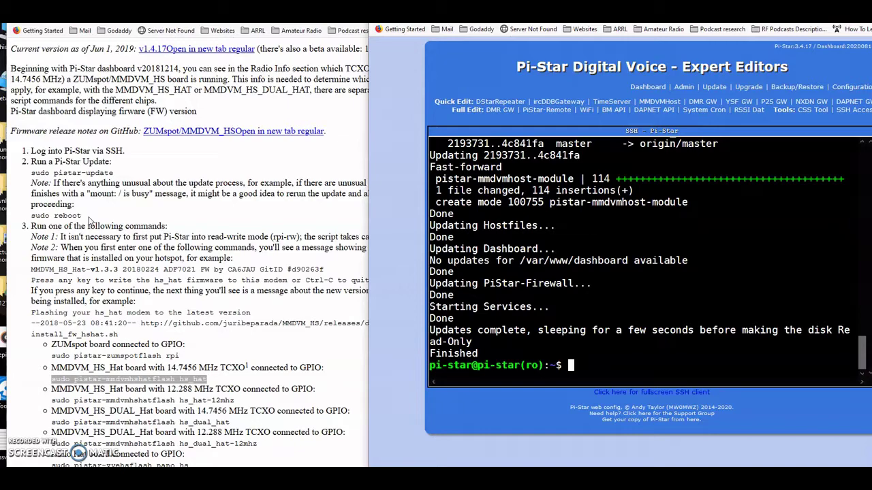
# - Reboot the hotspot from the SSH terminal with sudo reboot
pyautogui.write('su')
pyautogui.press('BackSpace')
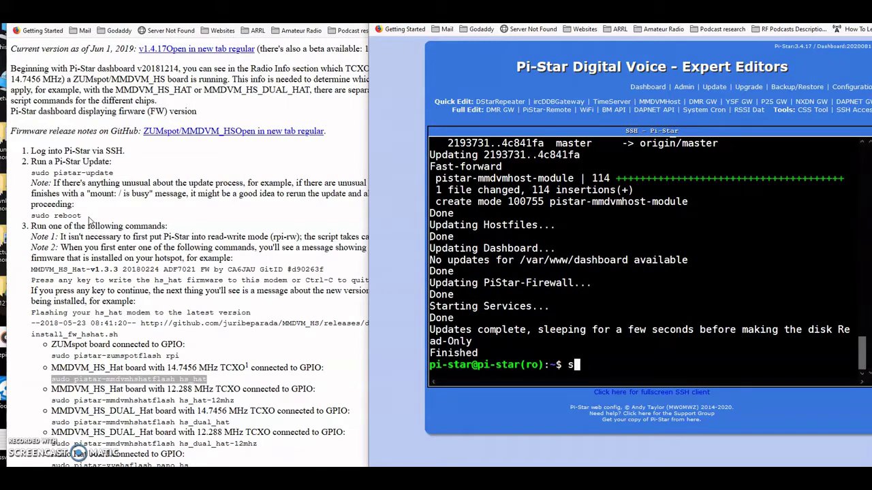
pyautogui.write('udo ')
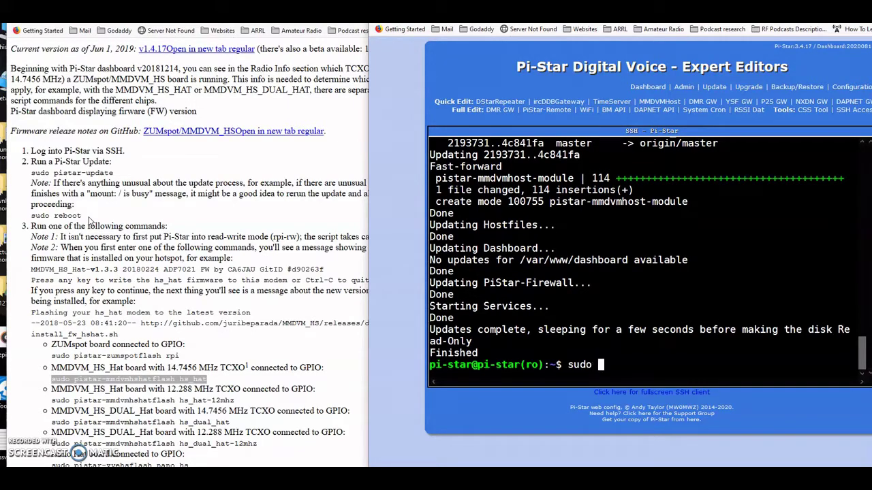
pyautogui.write('reboot')
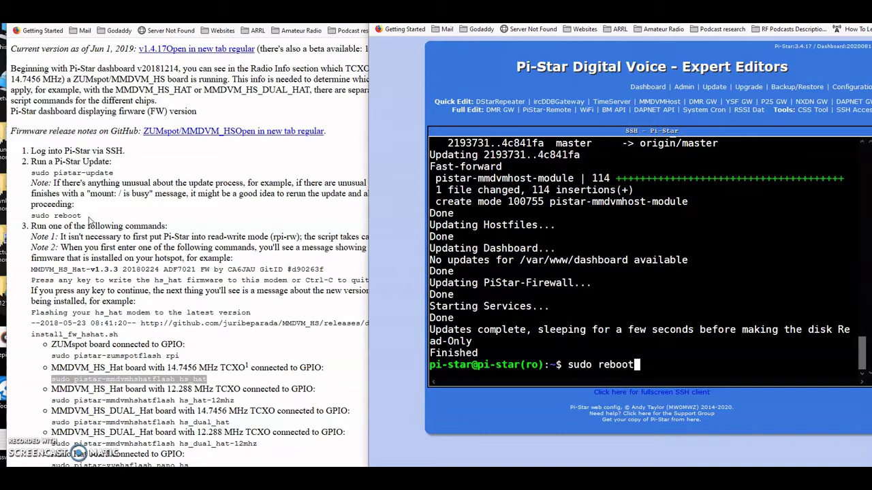
pyautogui.press('Return')
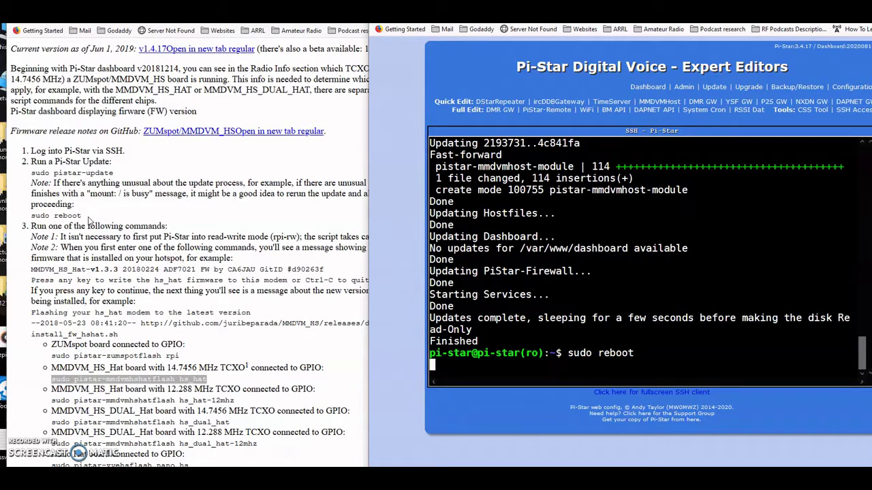
pyautogui.click(99, 225)
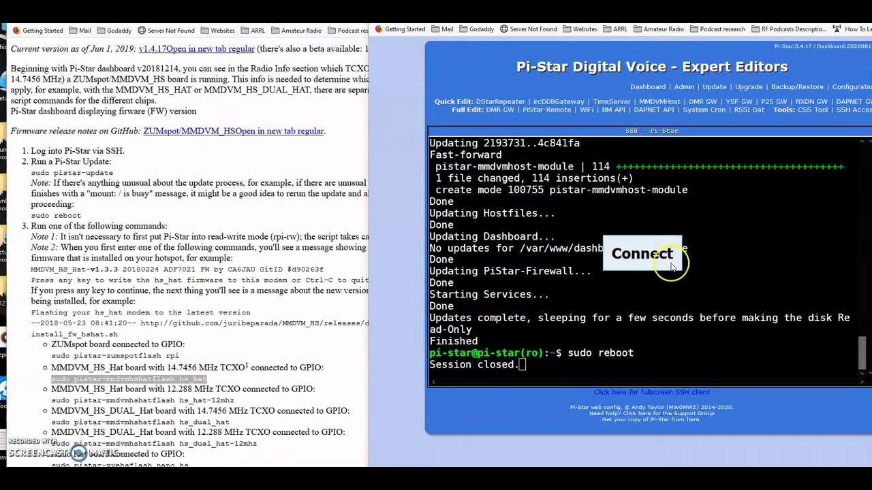
pyautogui.click(642, 253)
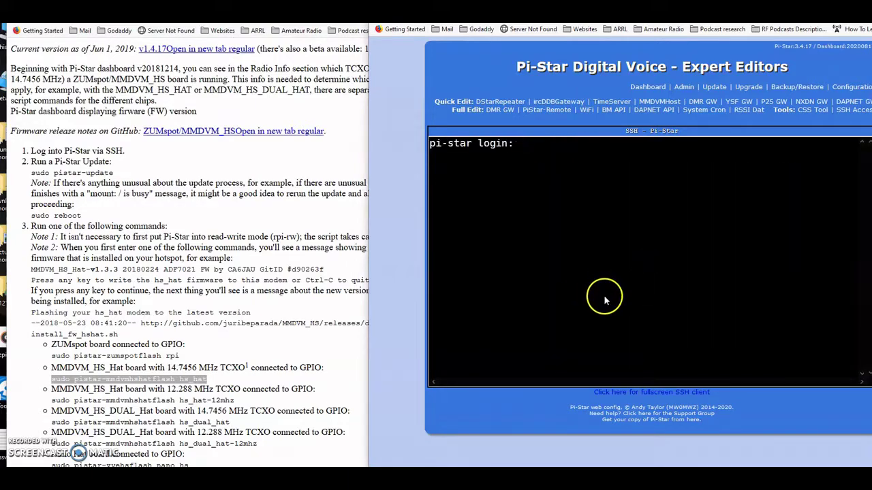
pyautogui.click(230, 197)
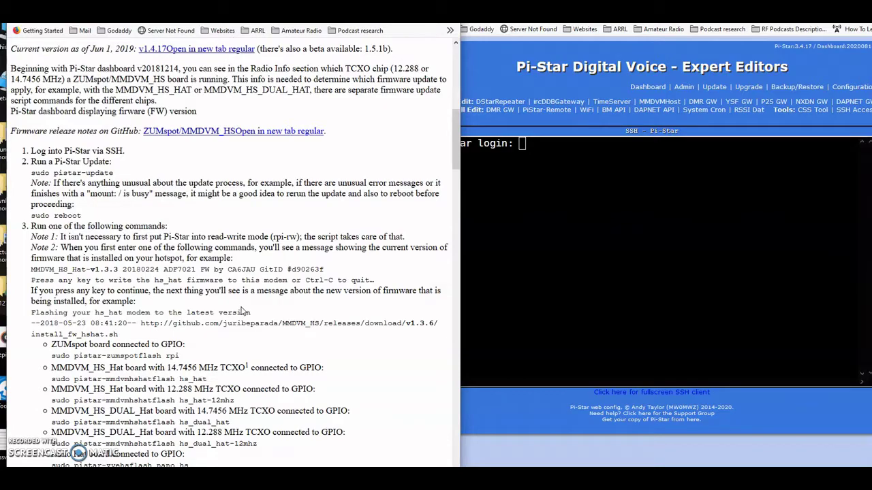
pyautogui.click(557, 218)
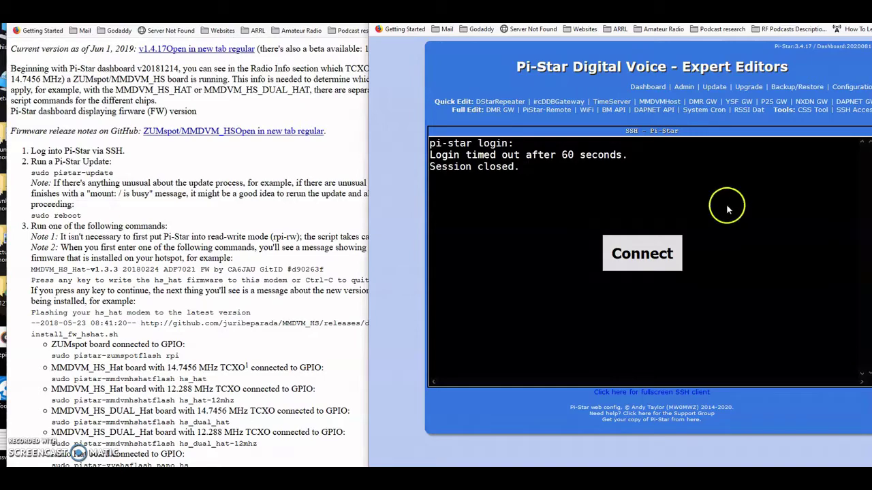
# - Reconnect the SSH session and log in as pi-star with the account password
pyautogui.click(636, 257)
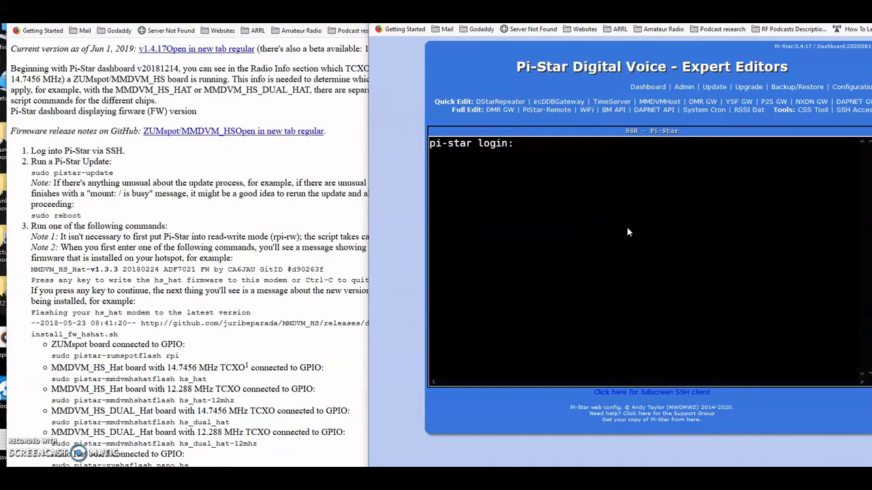
pyautogui.write('pi-star')
pyautogui.press('Return')
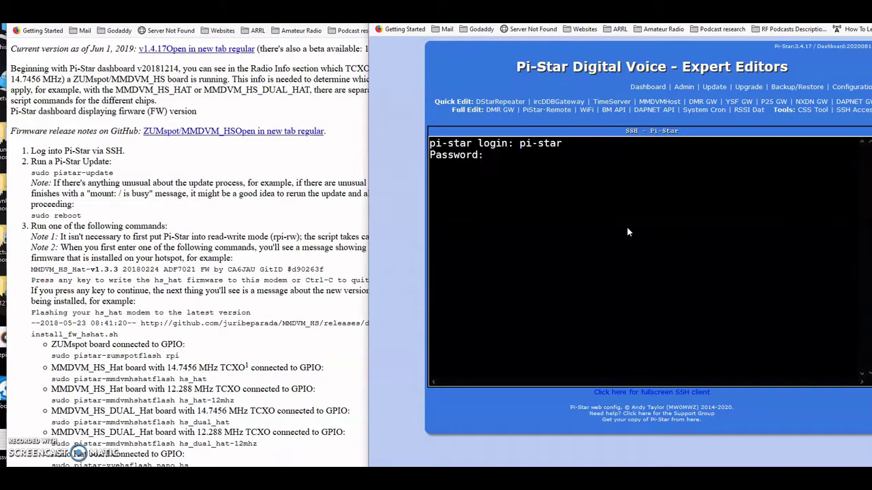
pyautogui.press('Return')
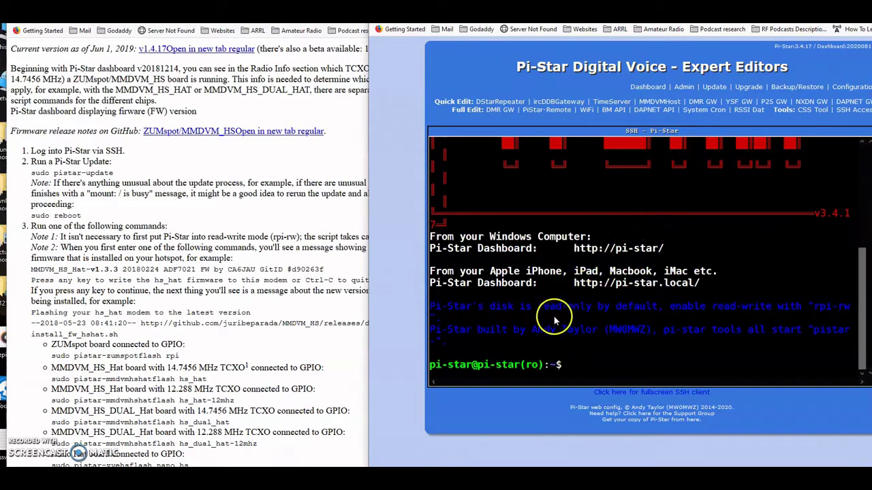
# - Copy the command sudo pistar-mmdvmhshatflash hs_hat for the MMDVM_HS_Hat board with 14.7456 MHz TCXO from the instructions
pyautogui.scroll(-2, 207, 269)
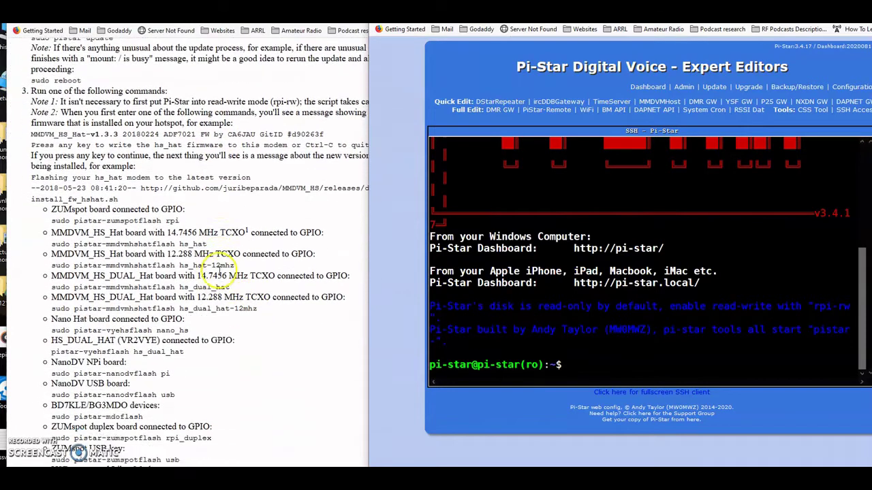
pyautogui.scroll(-1, 214, 269)
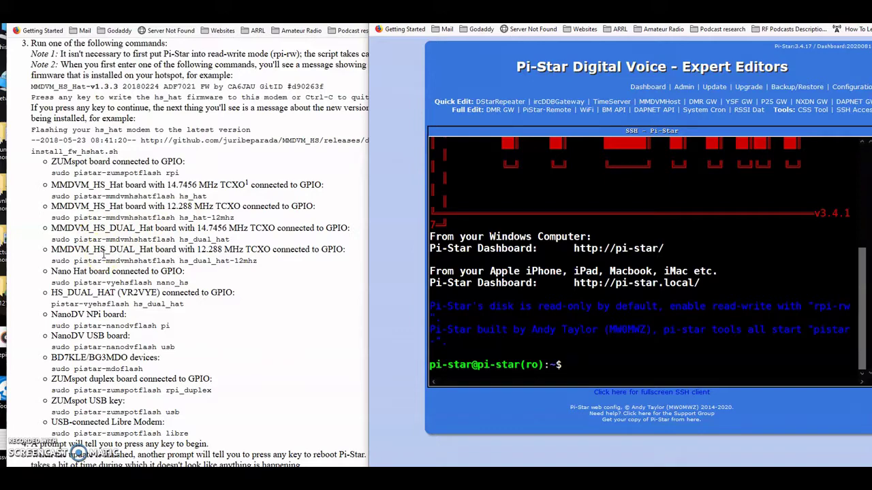
pyautogui.click(117, 250)
pyautogui.moveTo(52, 196); pyautogui.dragTo(213, 200)
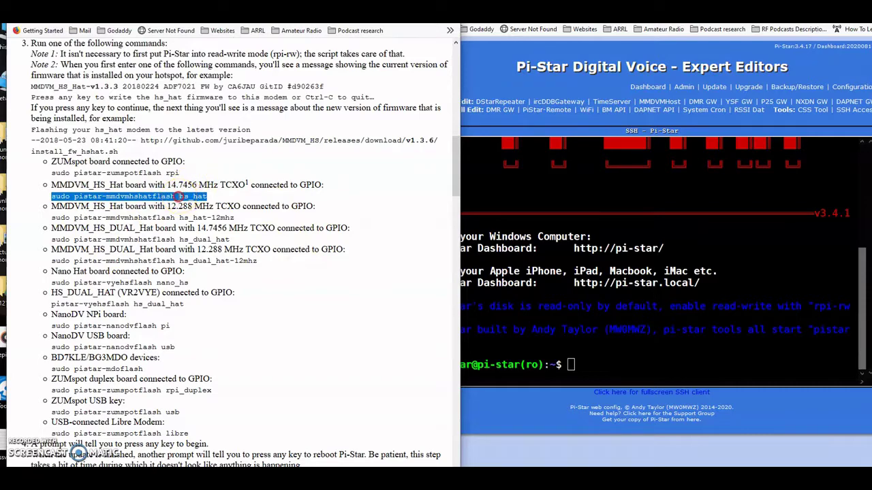
pyautogui.rightClick(178, 196)
pyautogui.click(205, 205)
# - Paste the copied command sudo pistar-mmdvmhshatflash hs_hat into the SSH terminal and run it
pyautogui.click(616, 367)
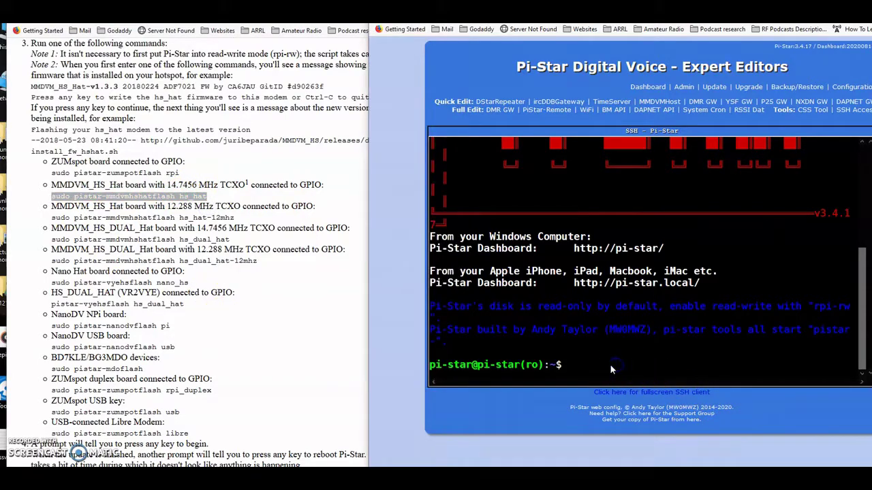
pyautogui.rightClick(572, 364)
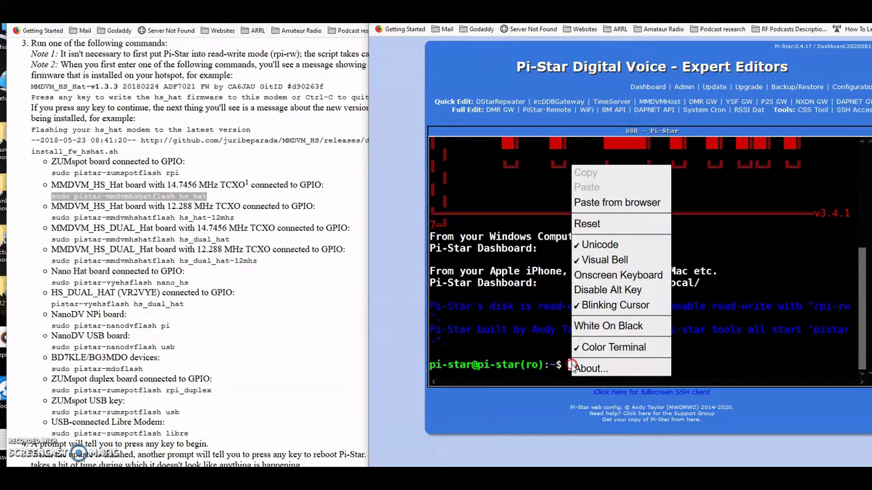
pyautogui.click(622, 203)
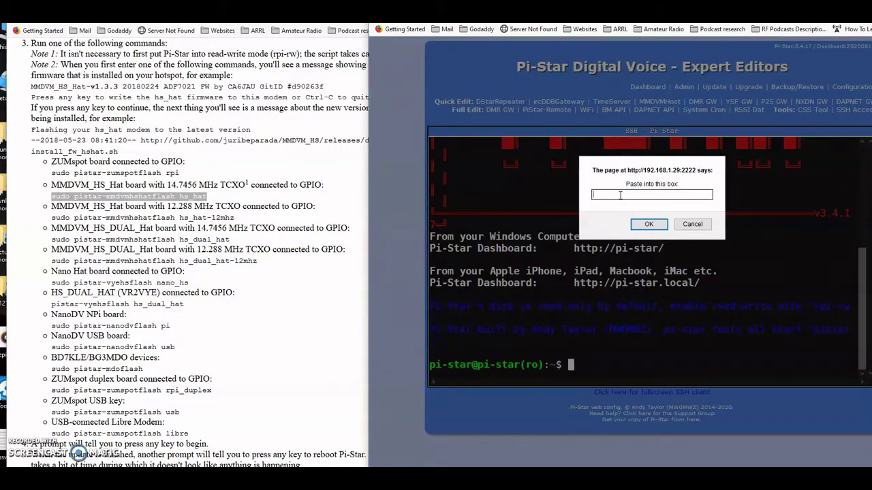
pyautogui.rightClick(620, 195)
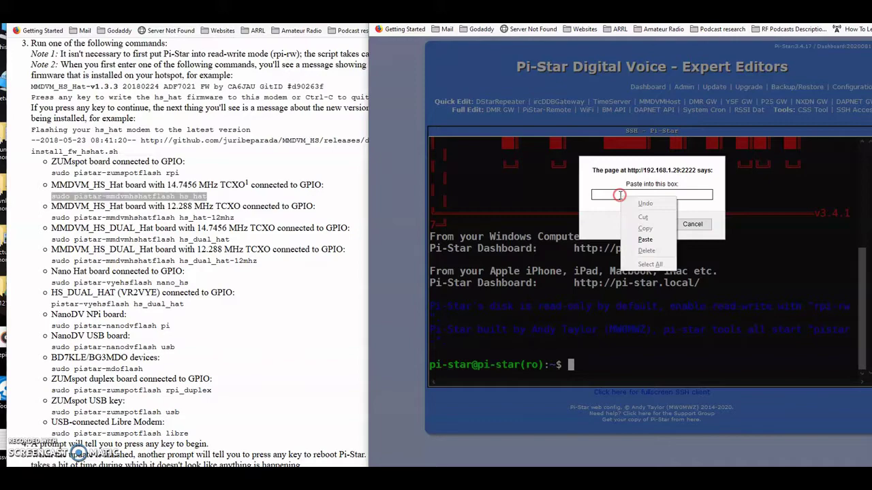
pyautogui.click(645, 240)
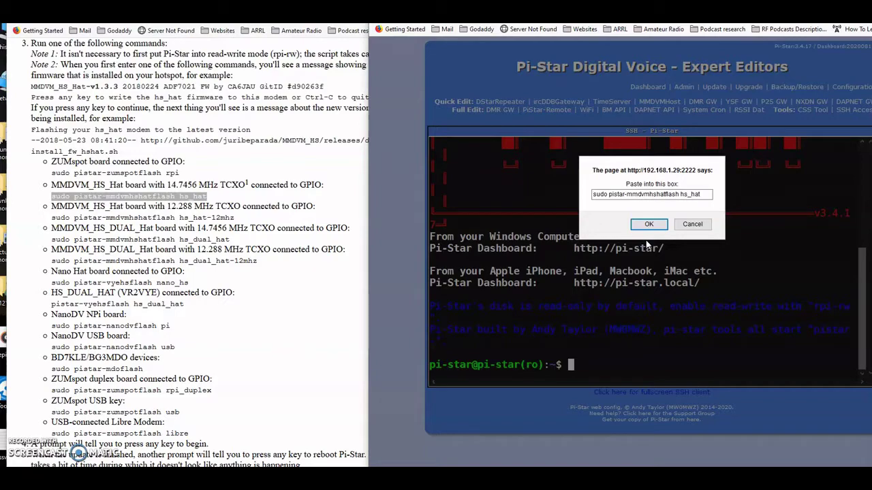
pyautogui.click(650, 224)
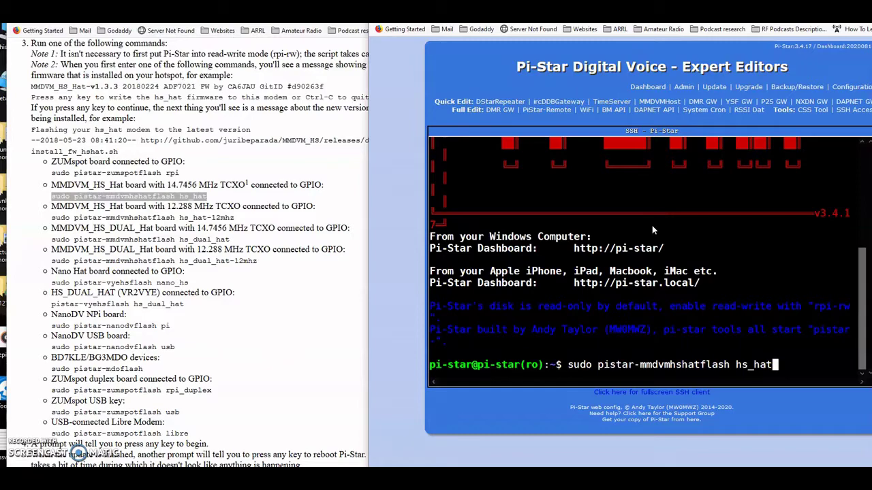
pyautogui.press('Return')
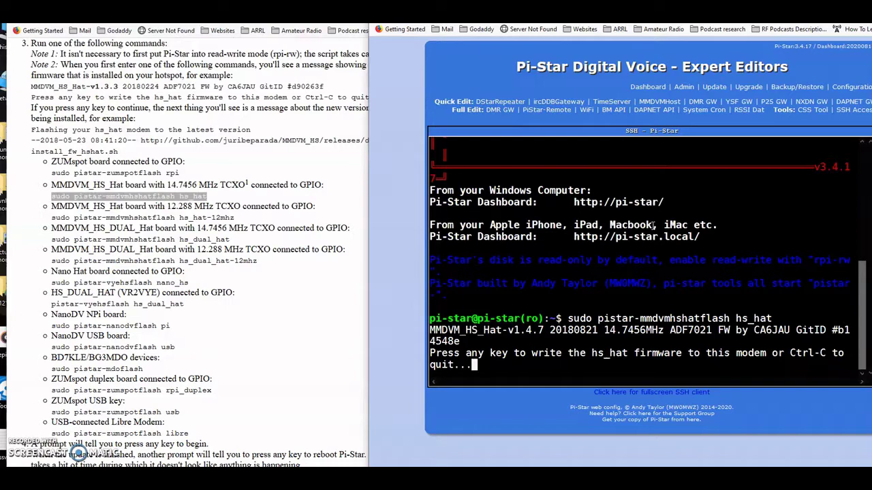
# - Proceed with writing the hs_hat firmware to the modem and reboot the Pi-Star system once flashing completes
pyautogui.press('Return')
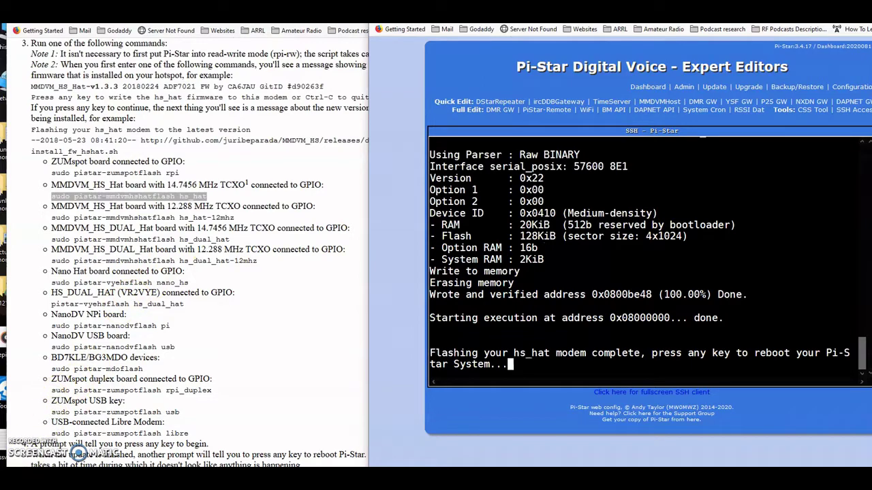
pyautogui.press('Return')
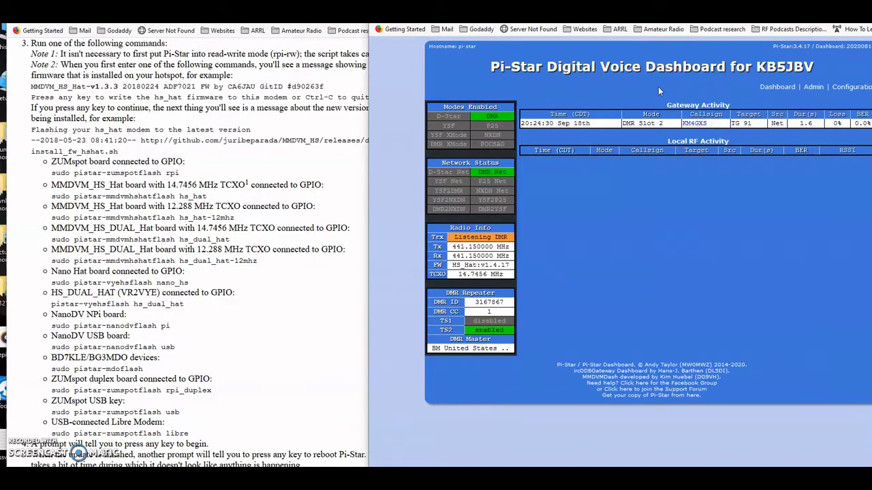
# - Open the Pi-Star dashboard's Admin page and check the firmware version and TCXO frequency under Radio Info
pyautogui.click(644, 96)
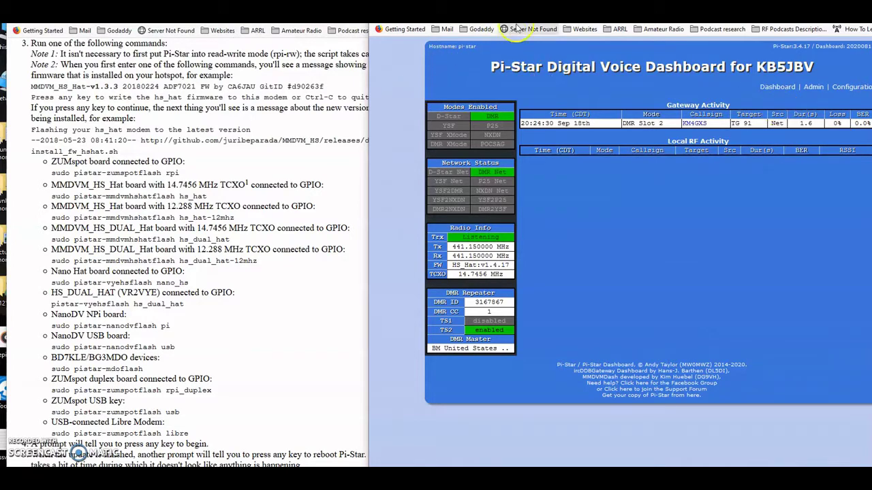
pyautogui.click(814, 88)
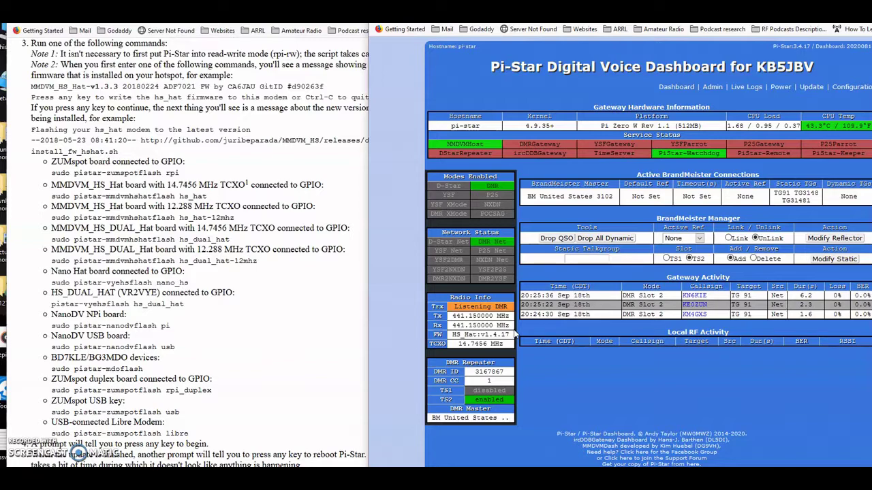
pyautogui.click(488, 344)
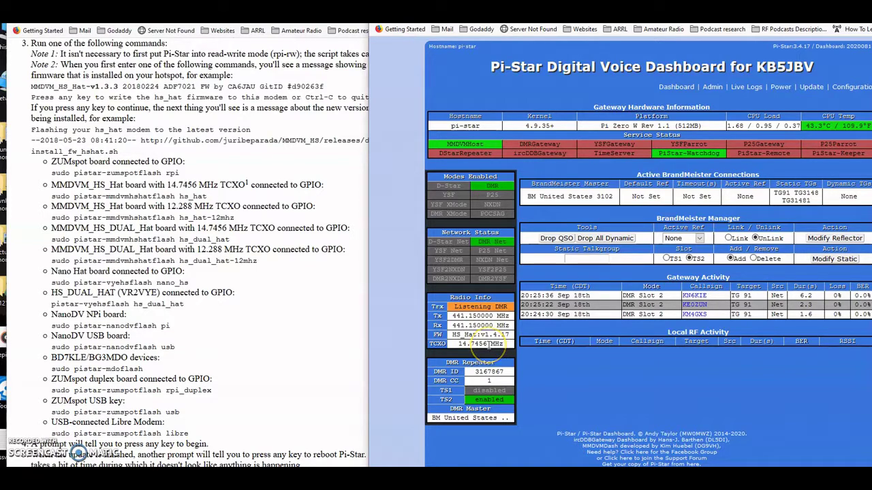